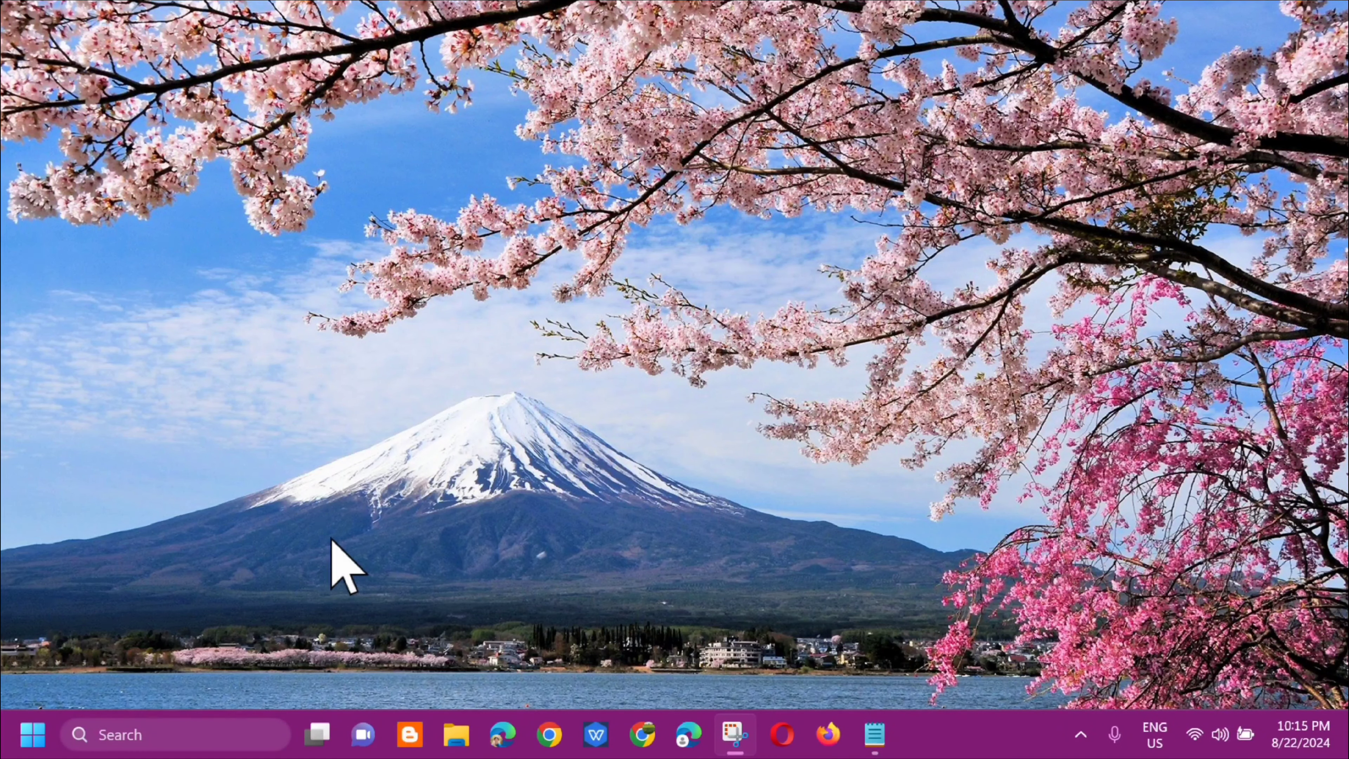
- Search the Start menu for 'services' and launch the Services console
left_click(34, 744)
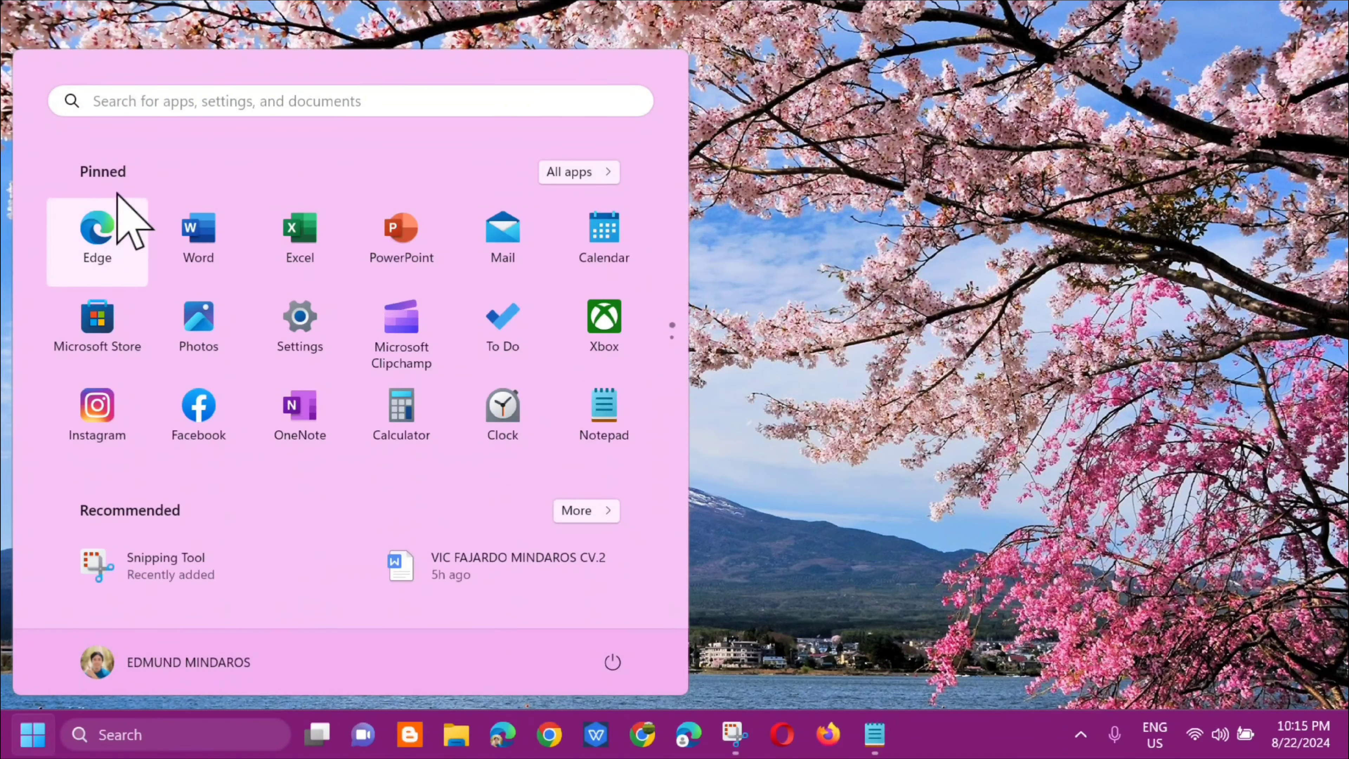
left_click(171, 101)
type("services")
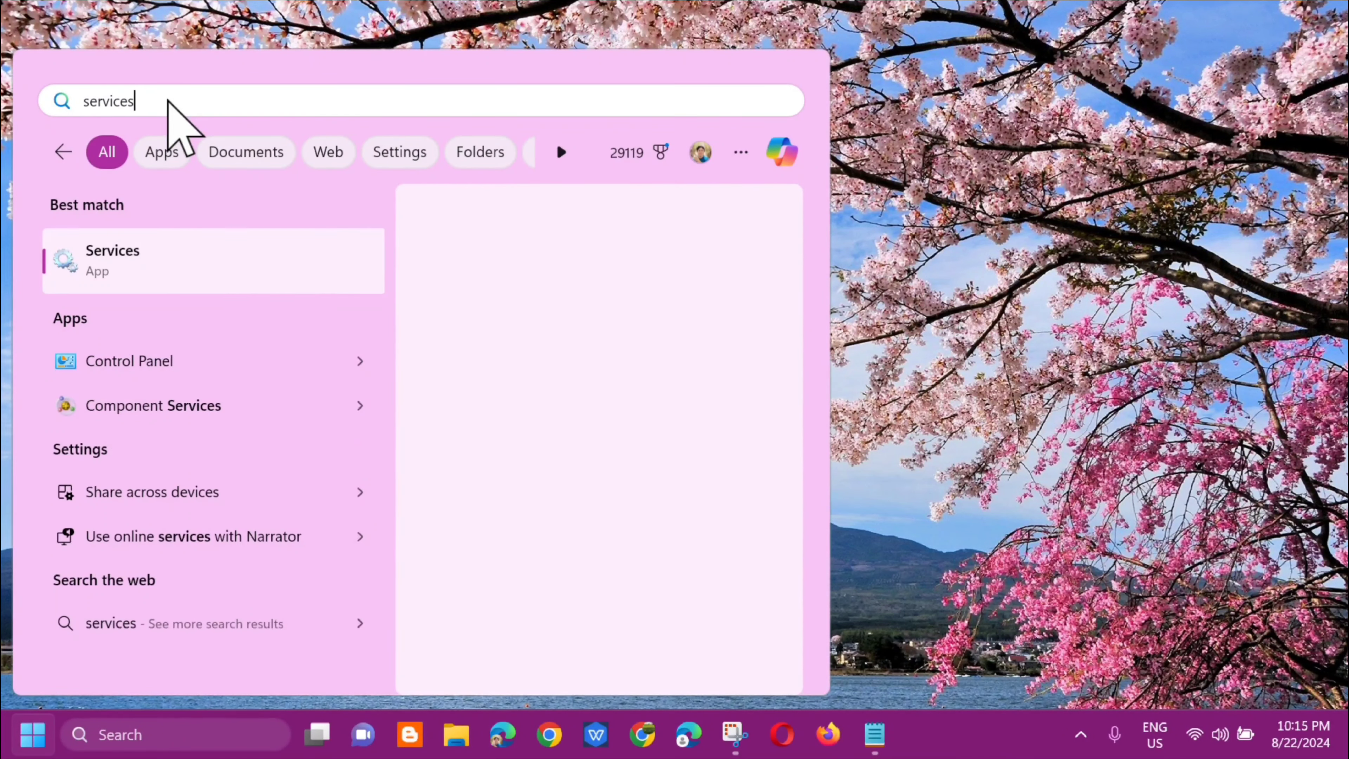
left_click(474, 414)
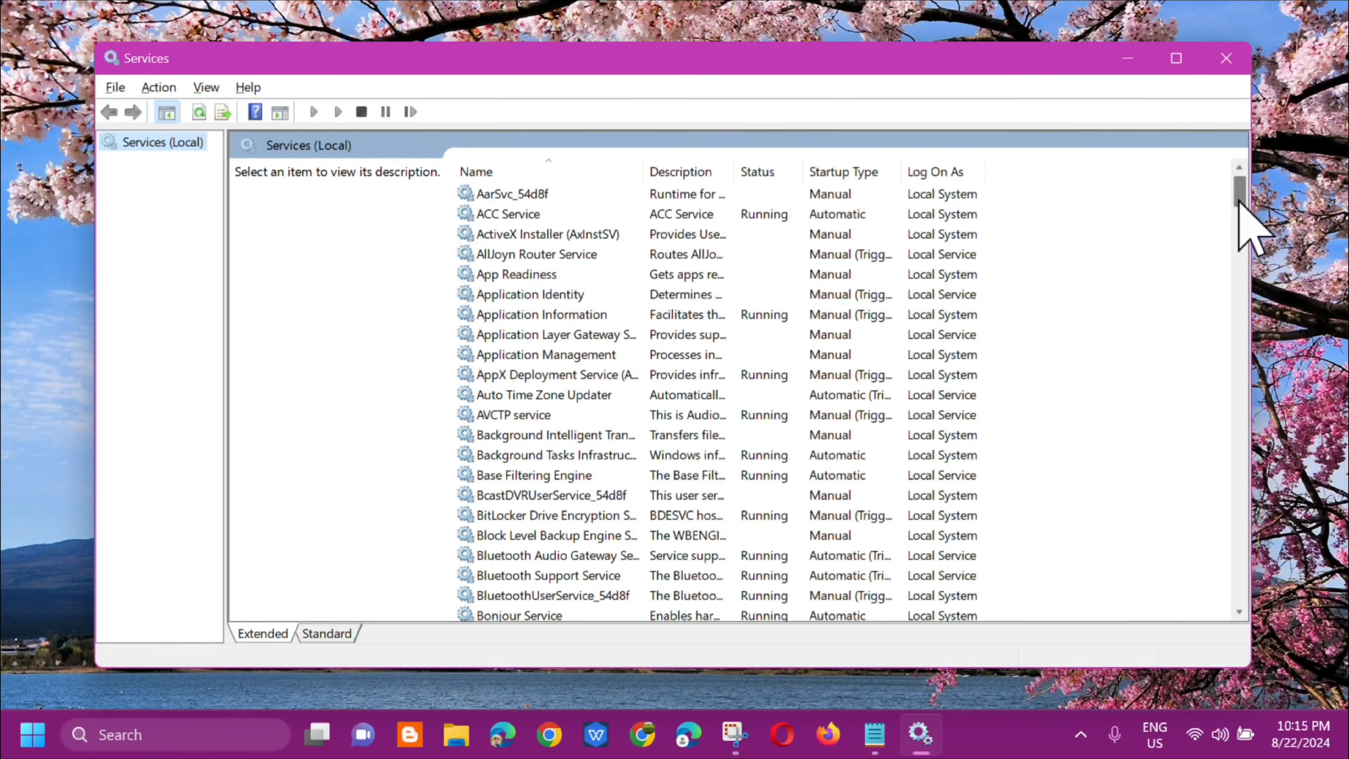
- Scroll down the services list and select WLAN AutoConfig
left_click_drag(1239, 194, 1210, 585)
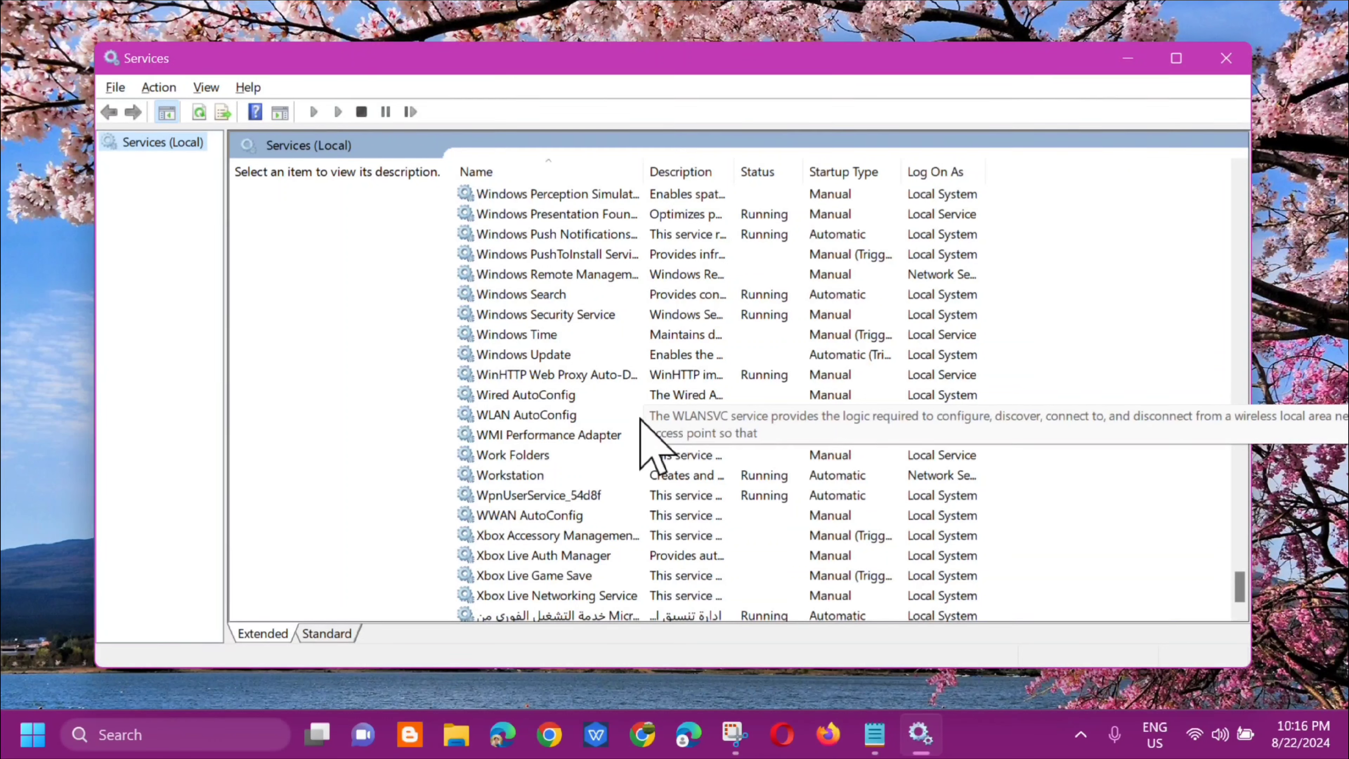
left_click(677, 417)
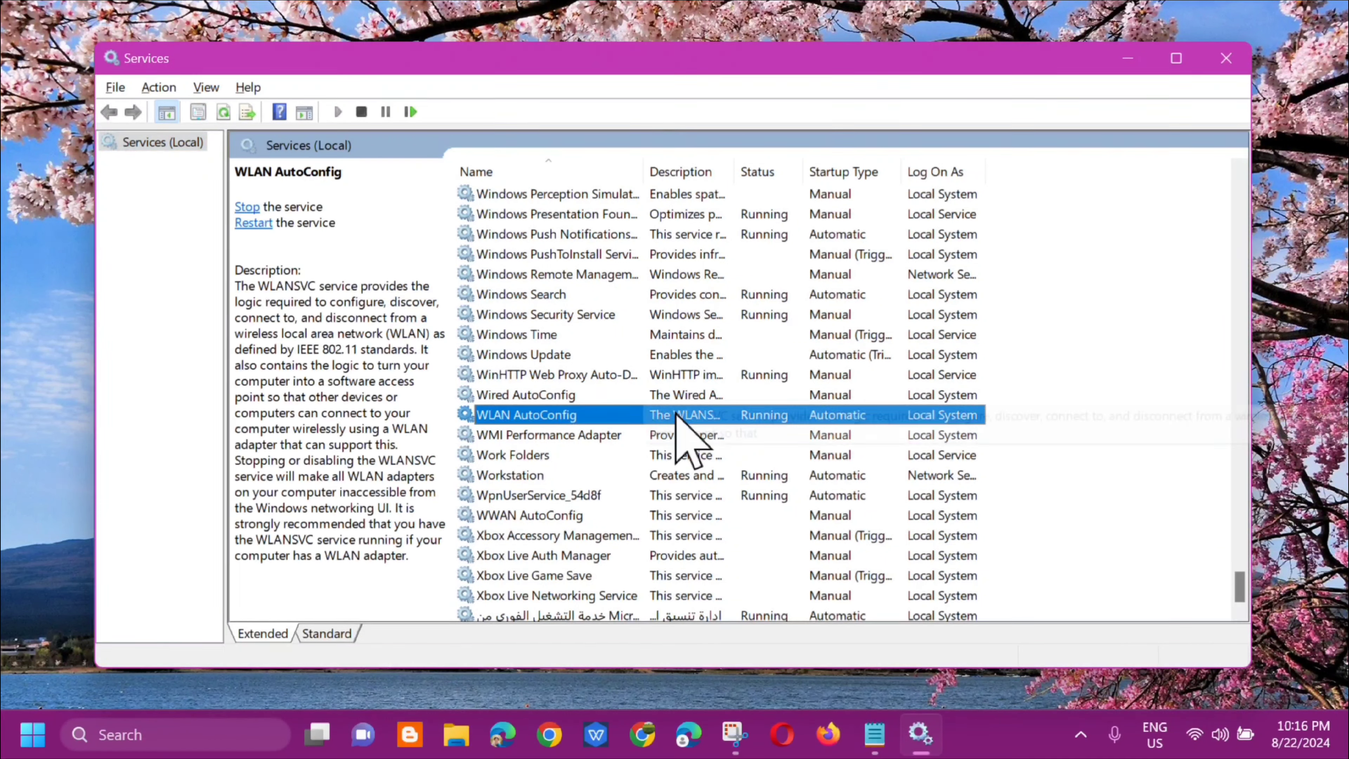
- In WLAN AutoConfig properties, set startup type to Automatic, stop and restart the service, then apply
double_click(677, 415)
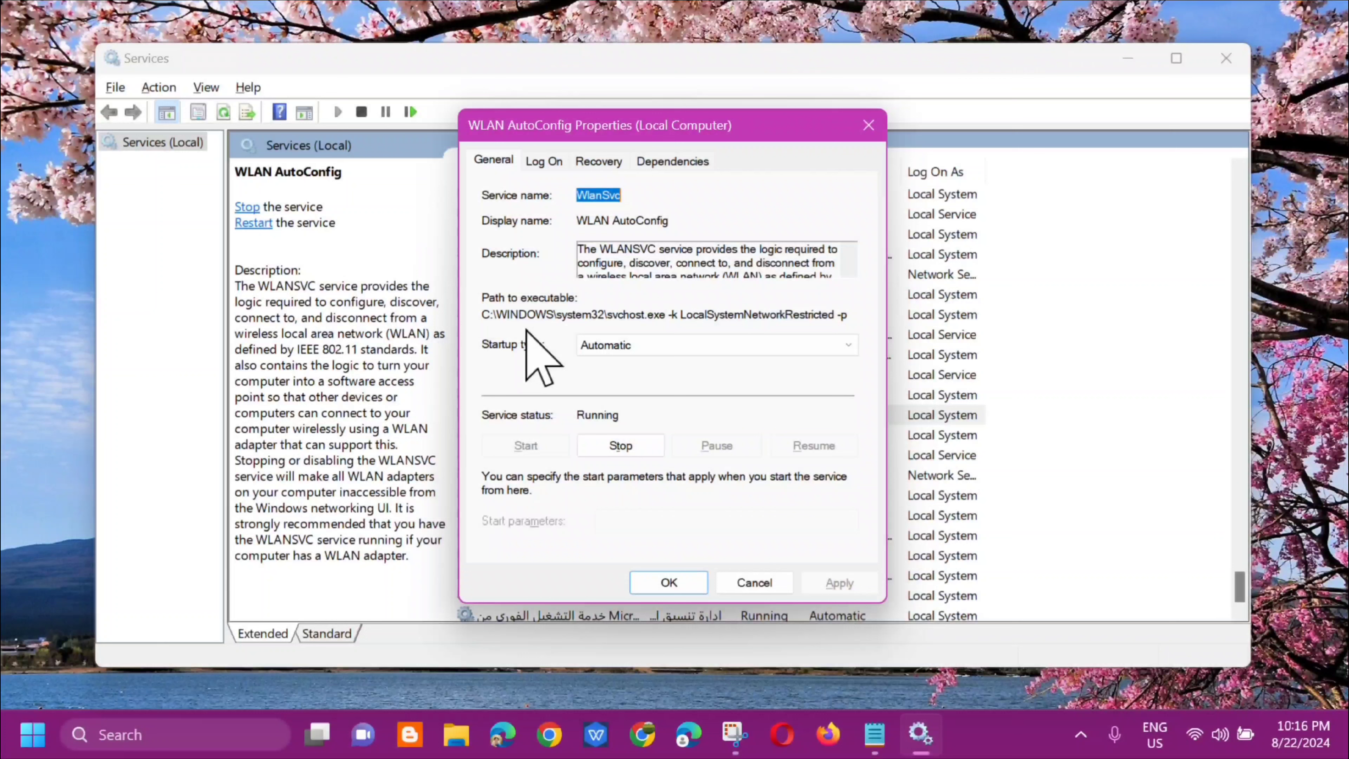
left_click(845, 348)
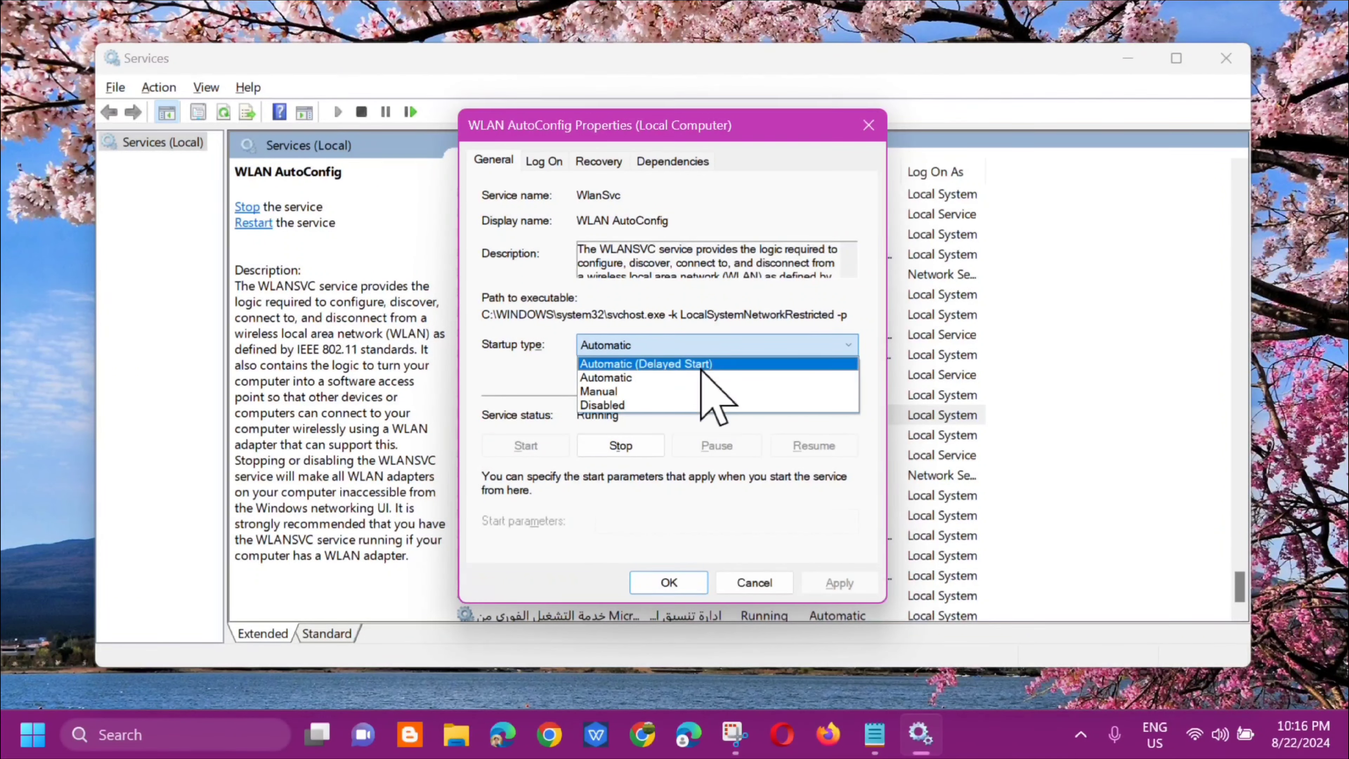
left_click(674, 378)
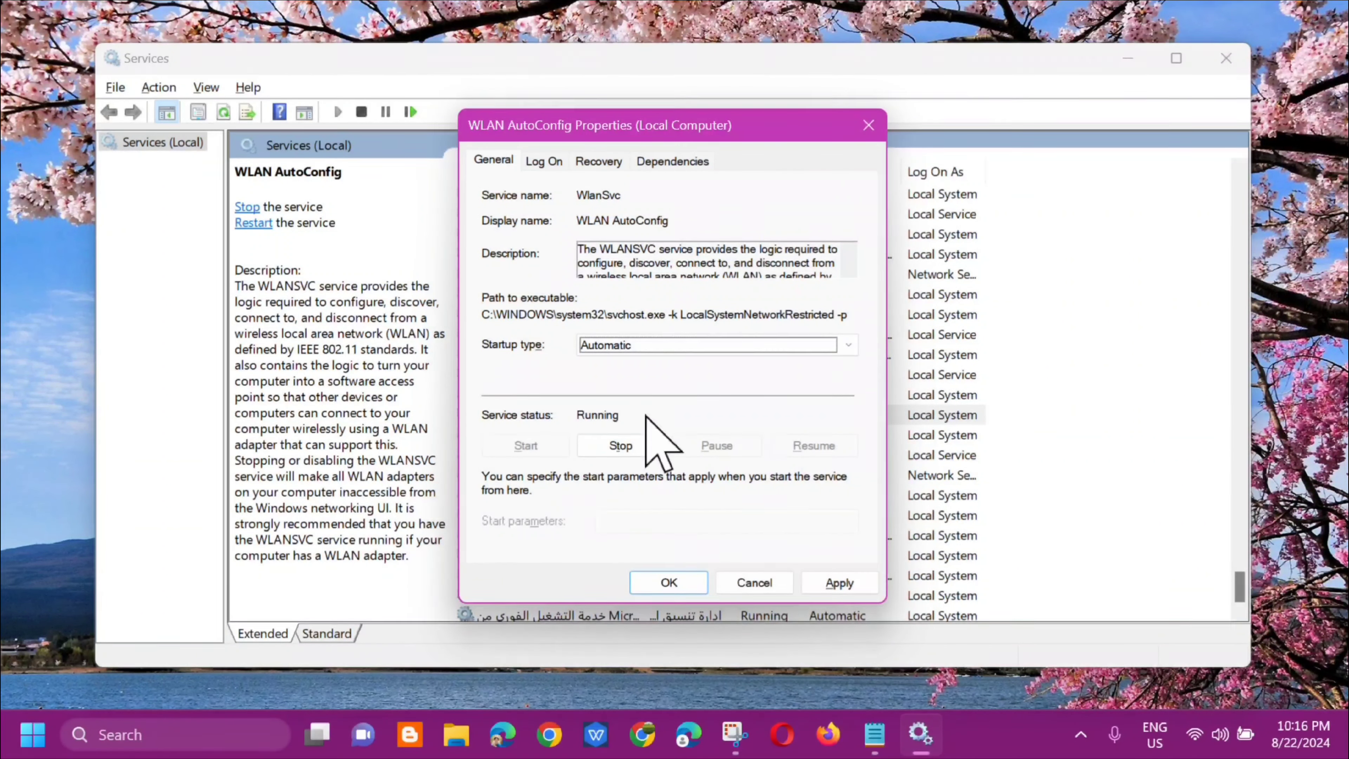
left_click(622, 446)
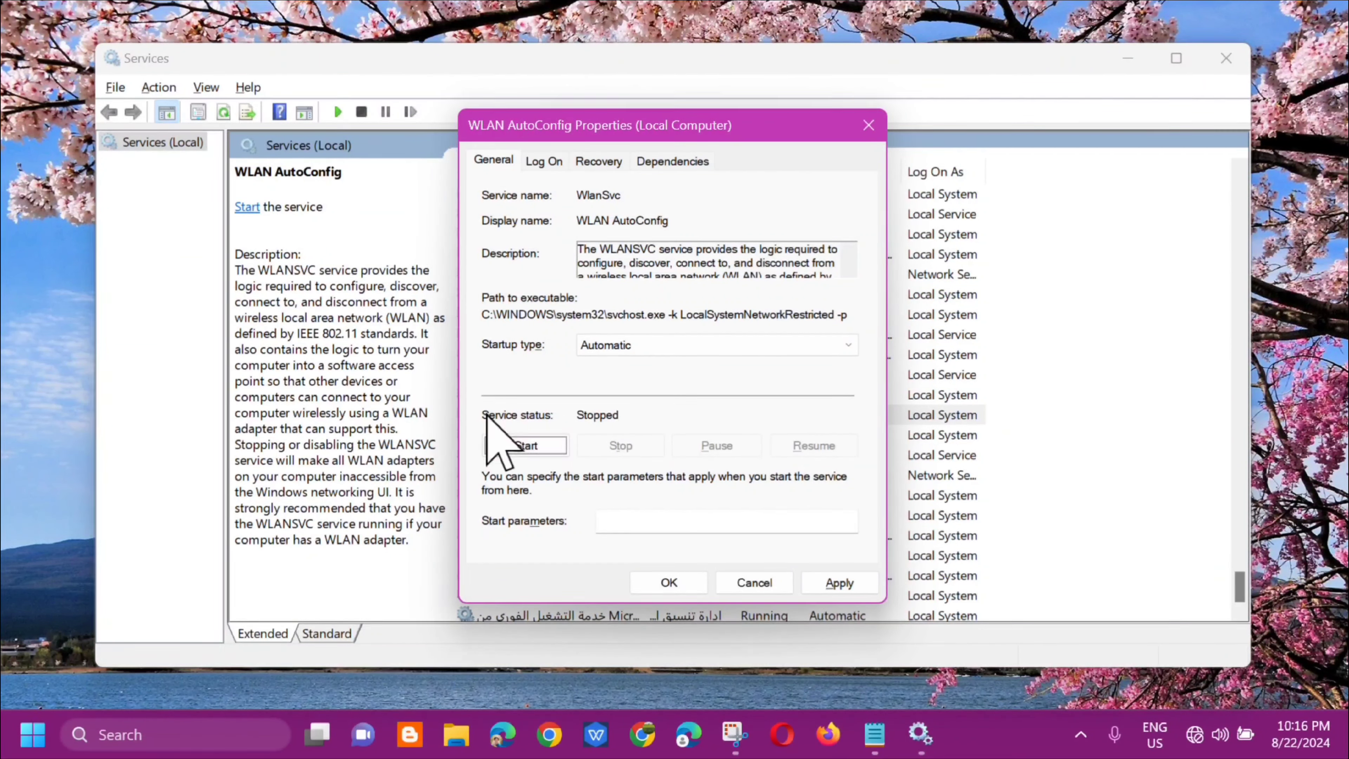
left_click(526, 446)
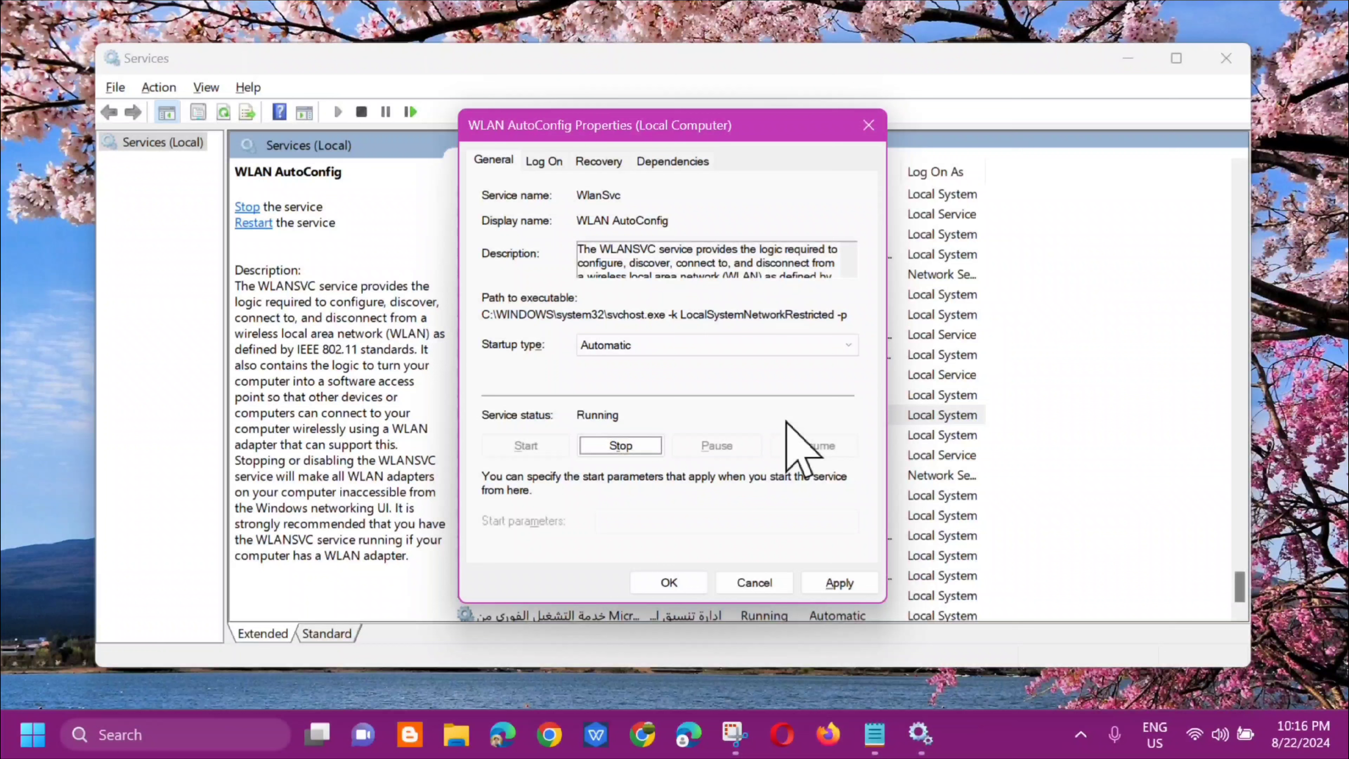
left_click(839, 583)
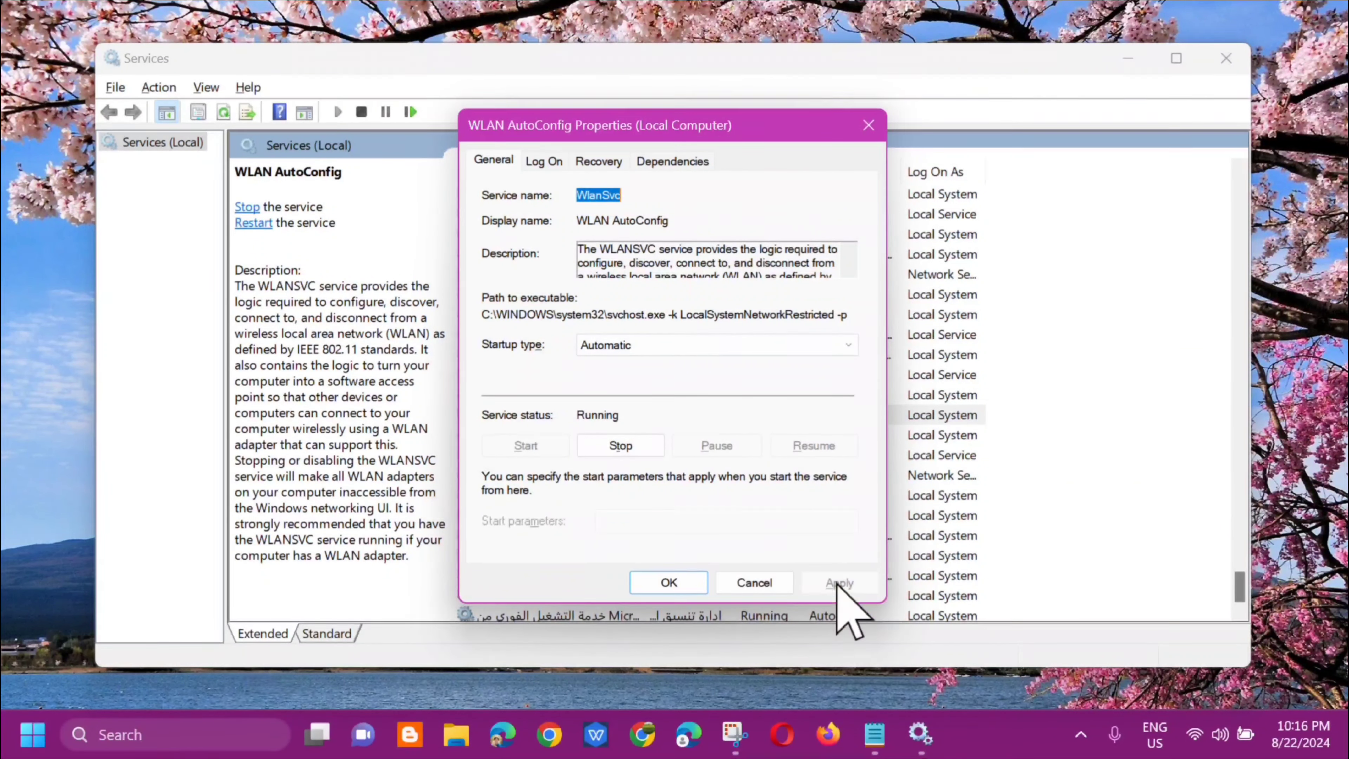
left_click(670, 583)
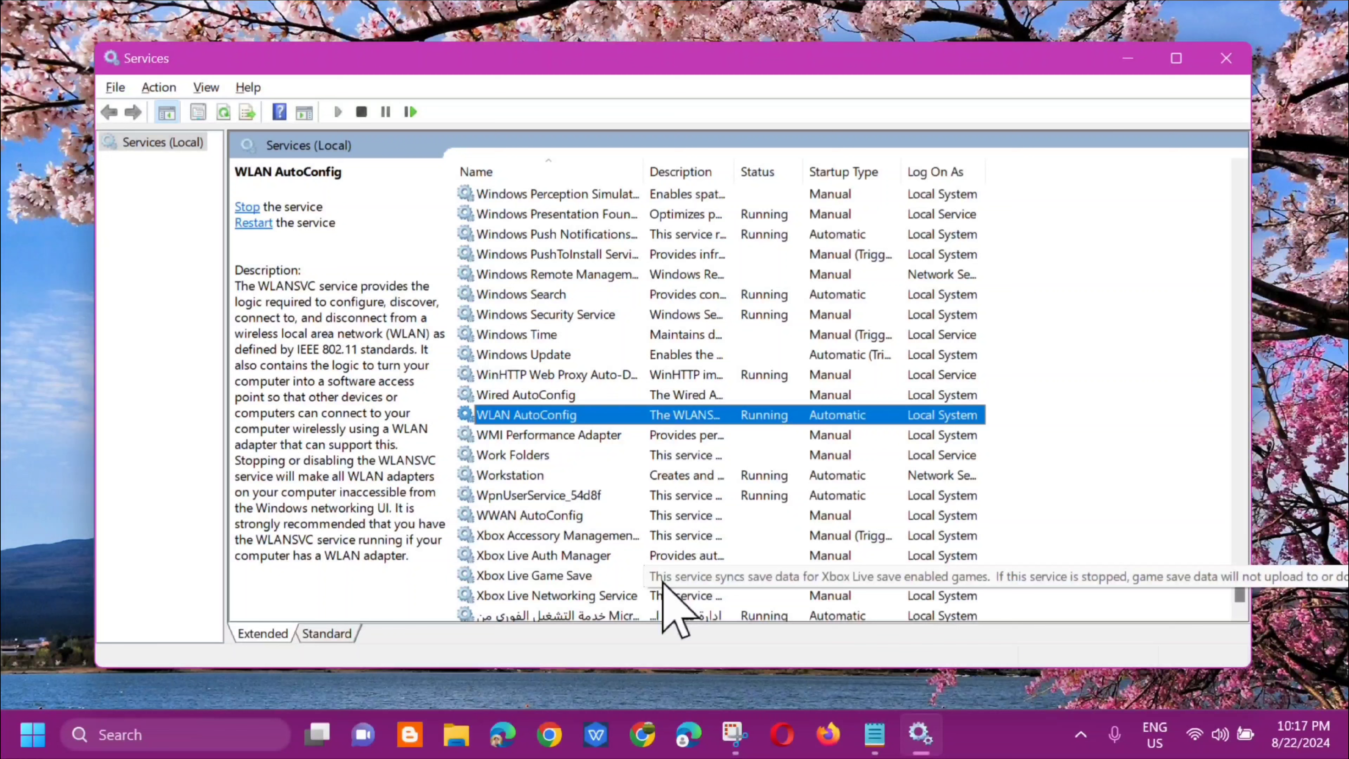
- Close Services and launch Command Prompt as administrator from a 'cmd' Start search
left_click(1232, 69)
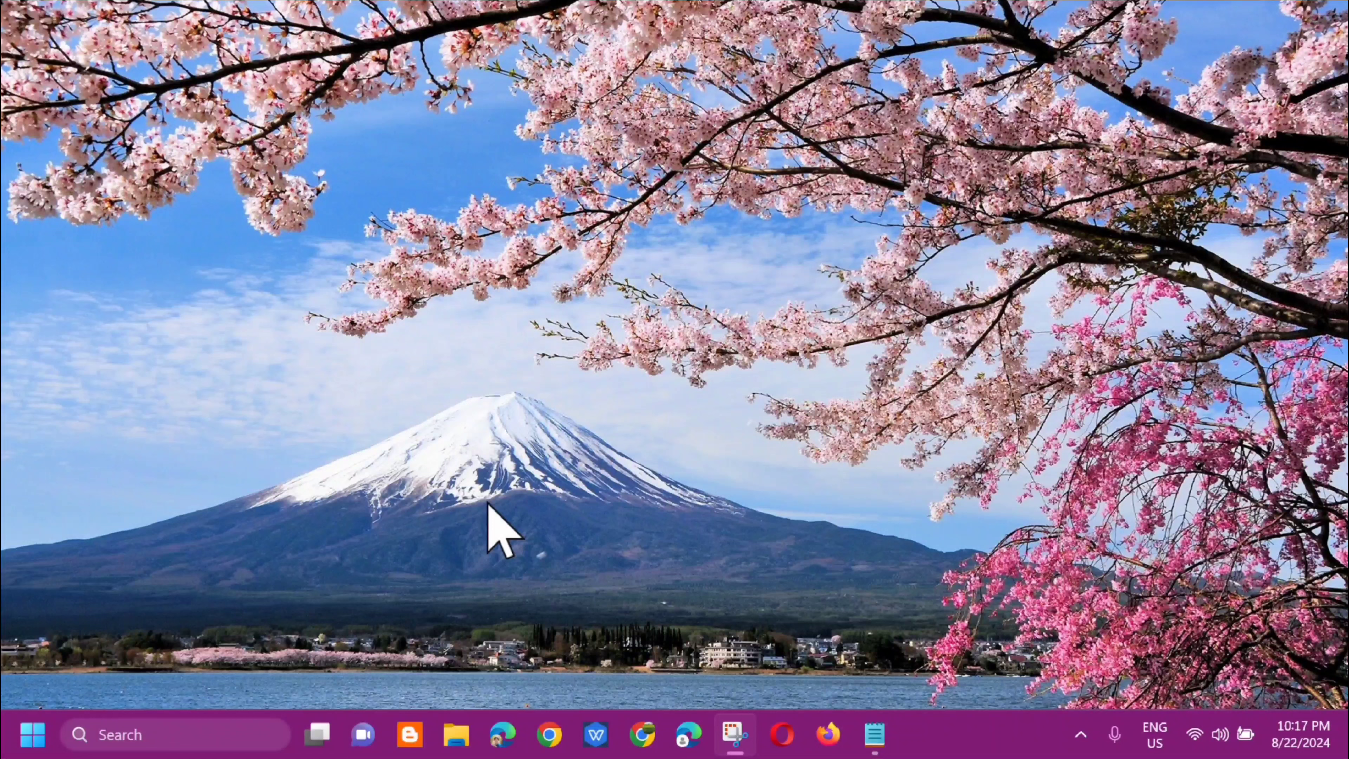
left_click(29, 733)
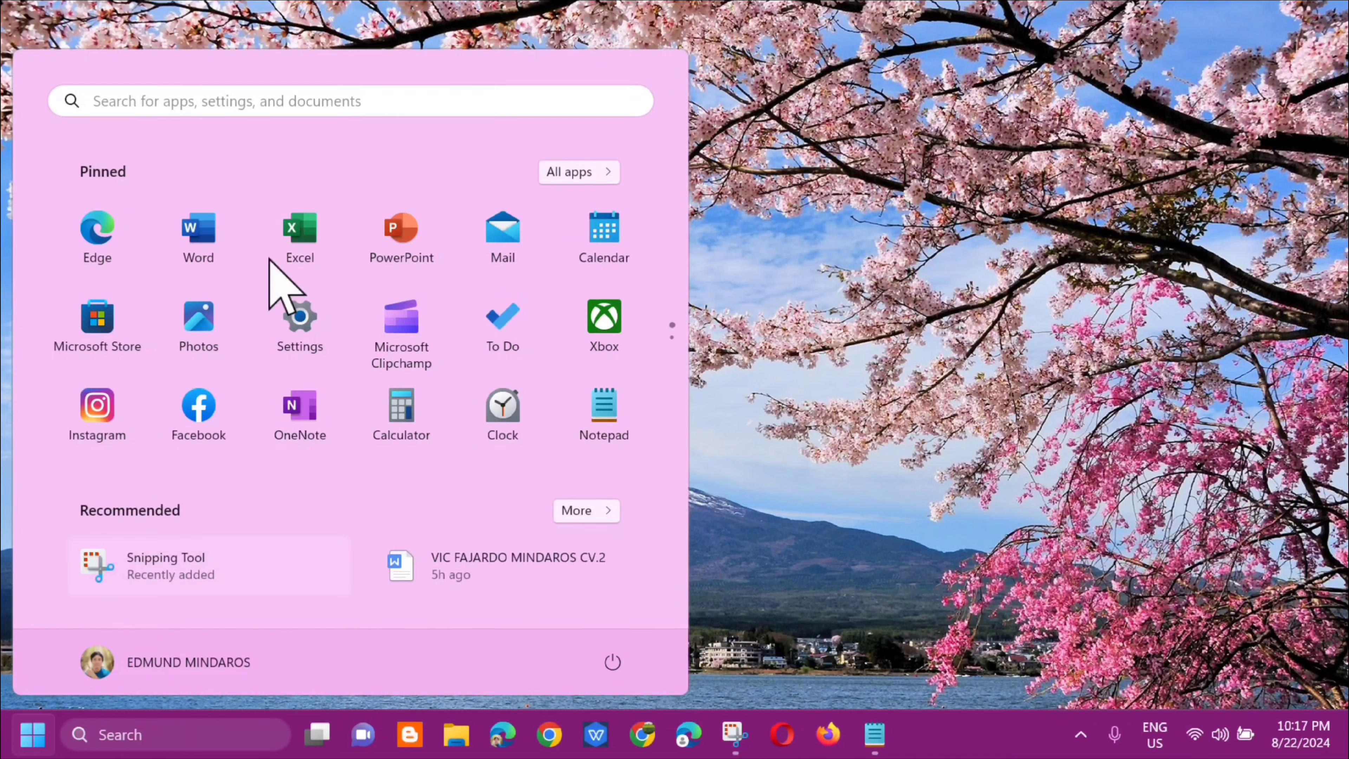
left_click(226, 101)
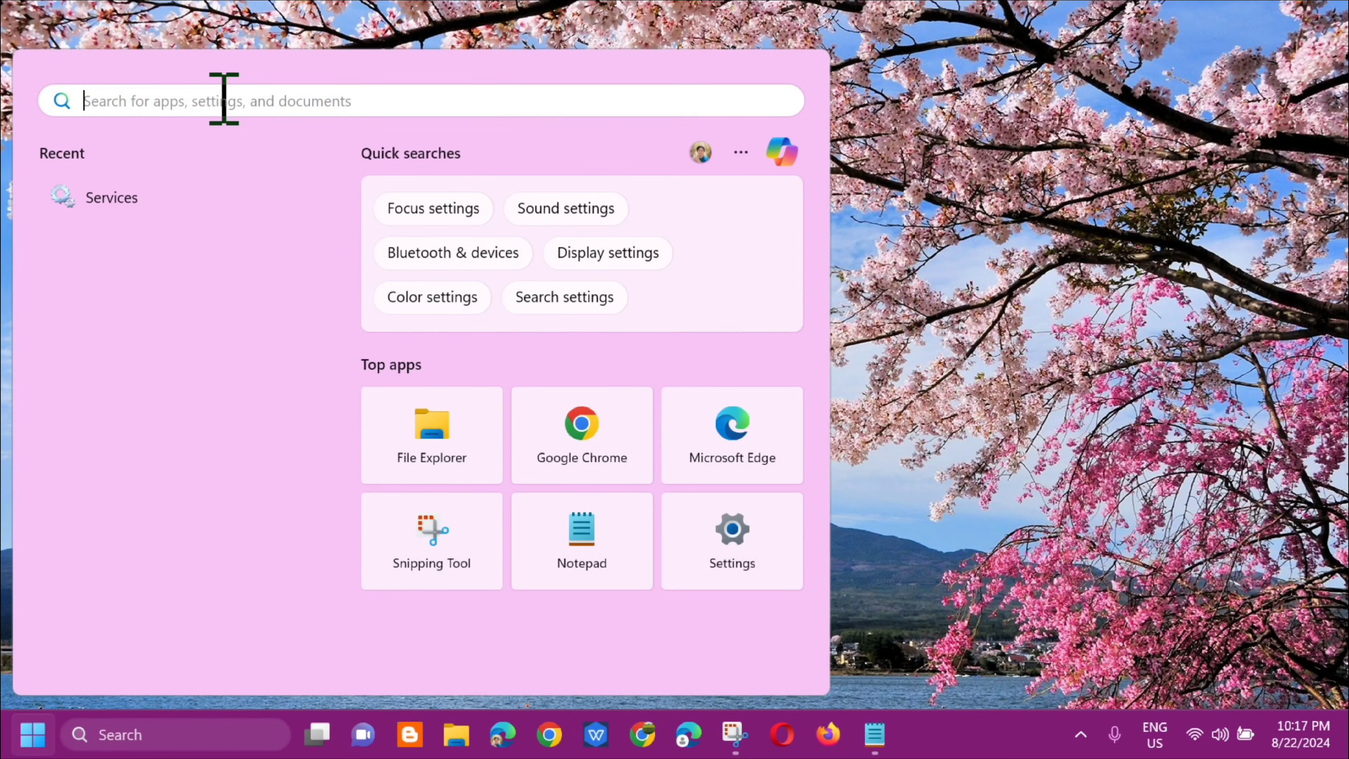
type("cmd")
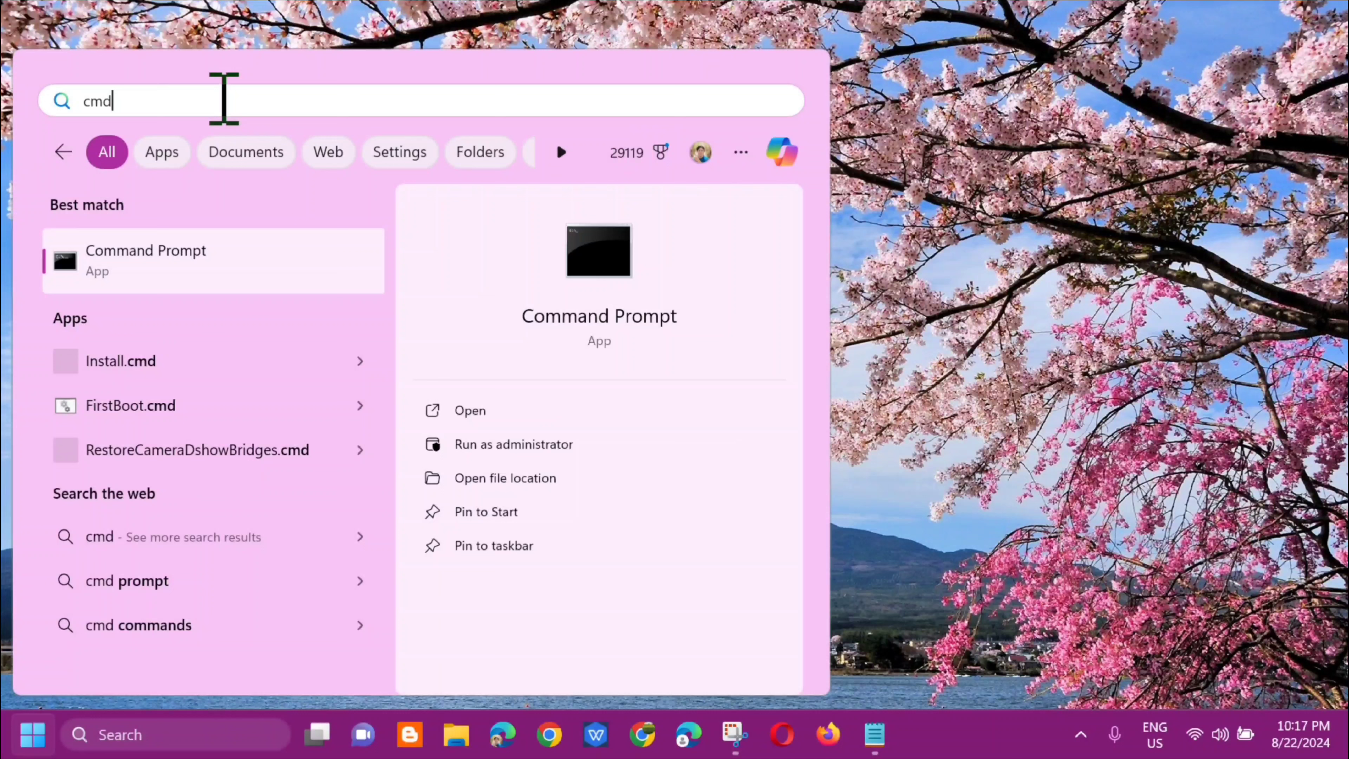
left_click(231, 255)
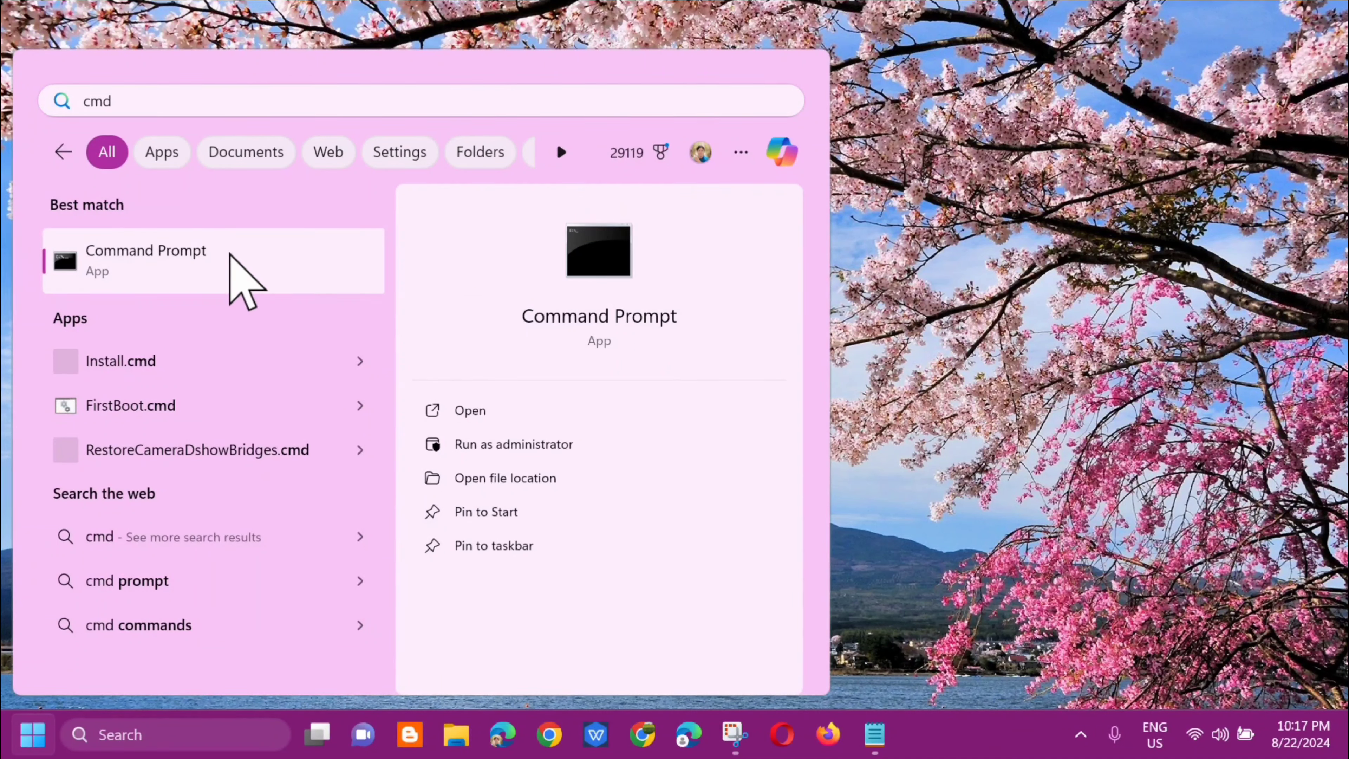
right_click(230, 254)
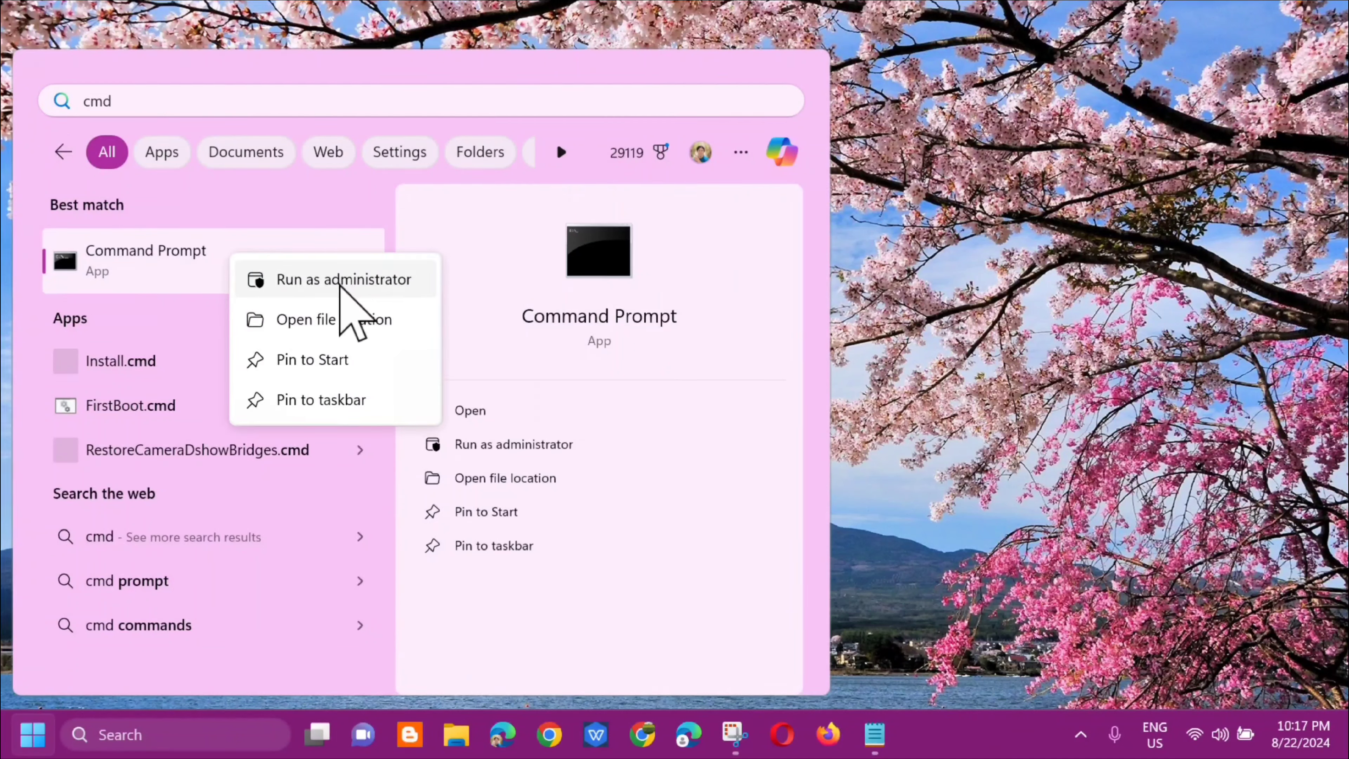
left_click(336, 287)
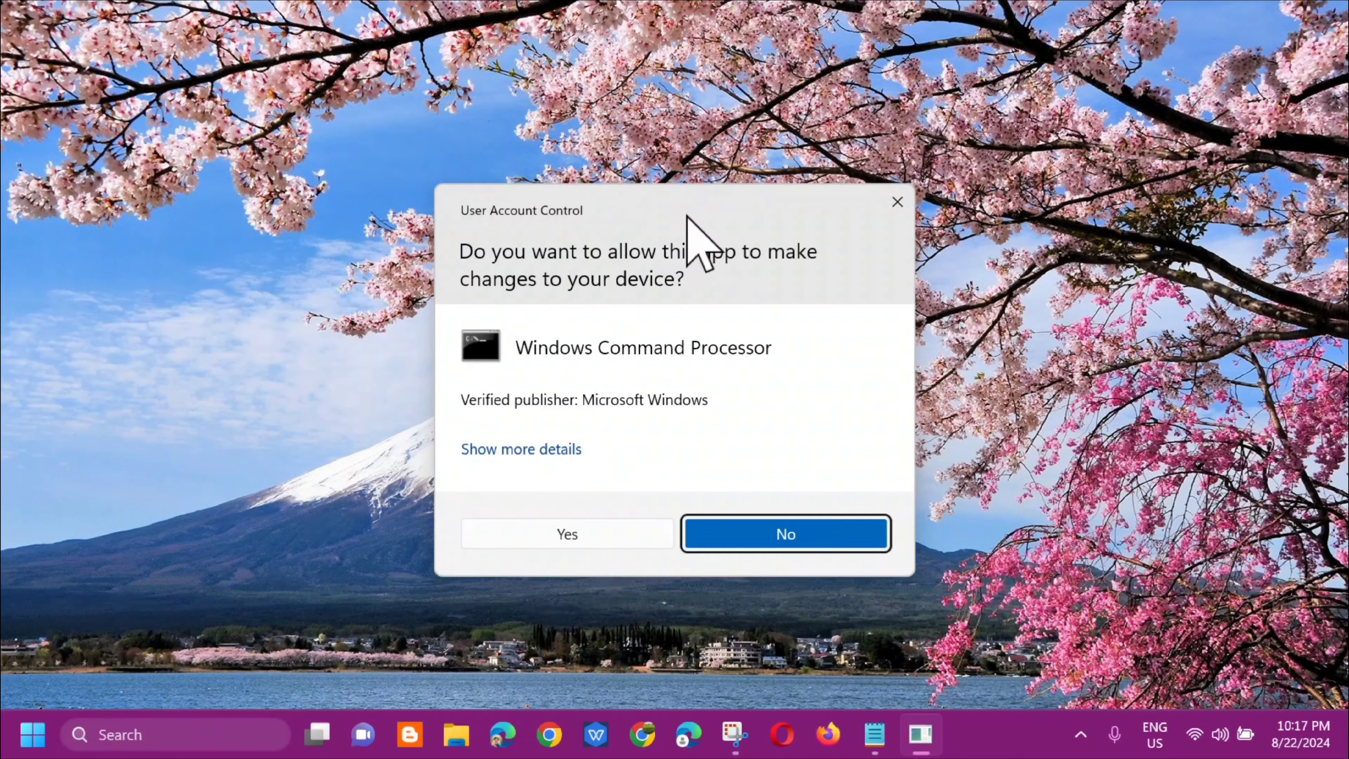
- Approve the UAC prompt, then run 'ipconfig /flushdns' and 'netsh winsock reset'
left_click(574, 534)
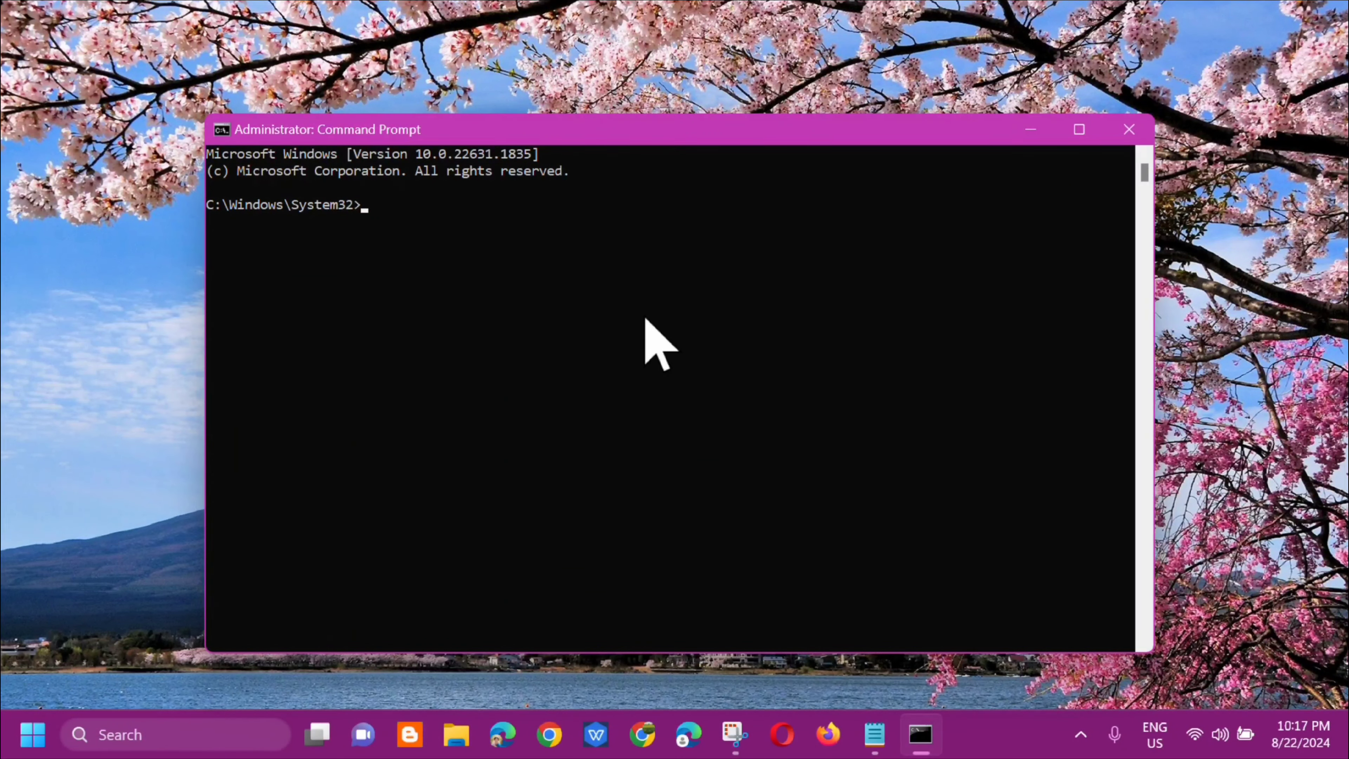
key("Caps_Lock")
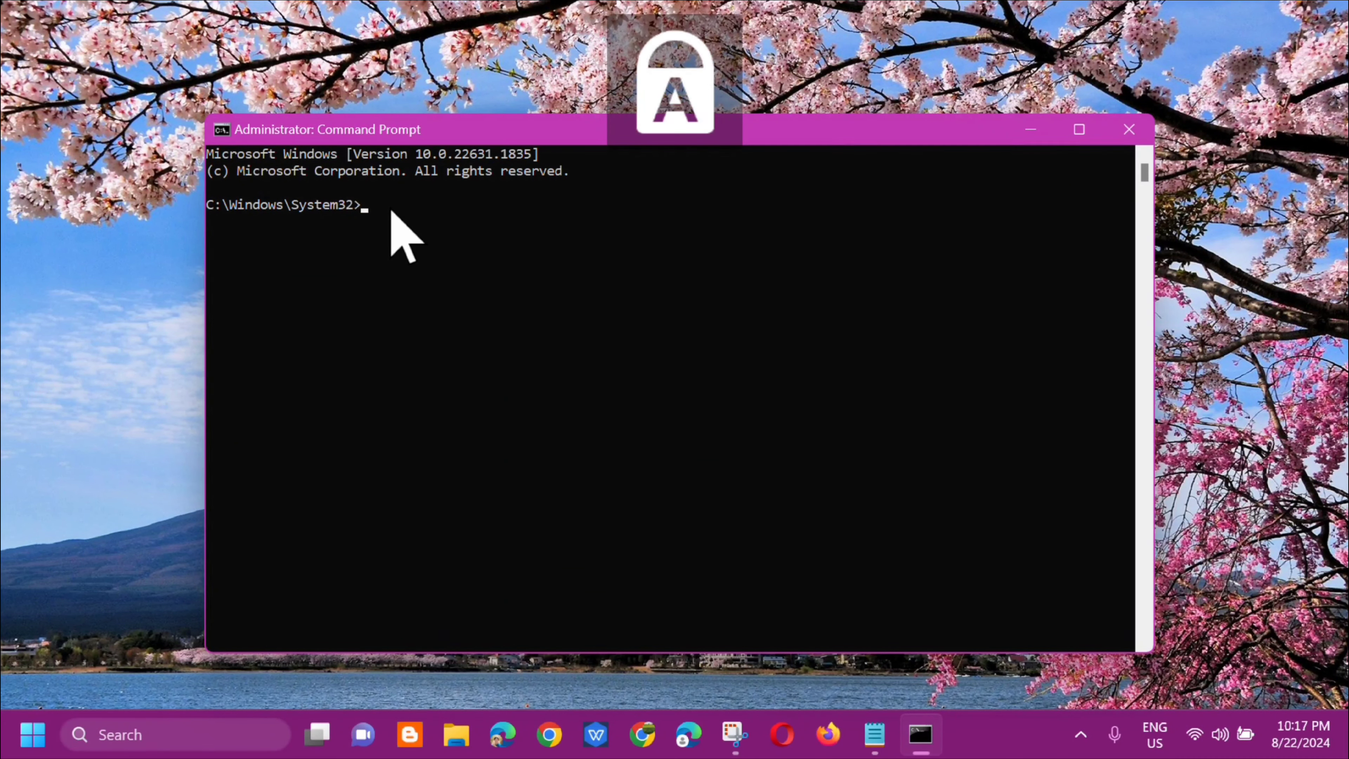
key("Caps_Lock")
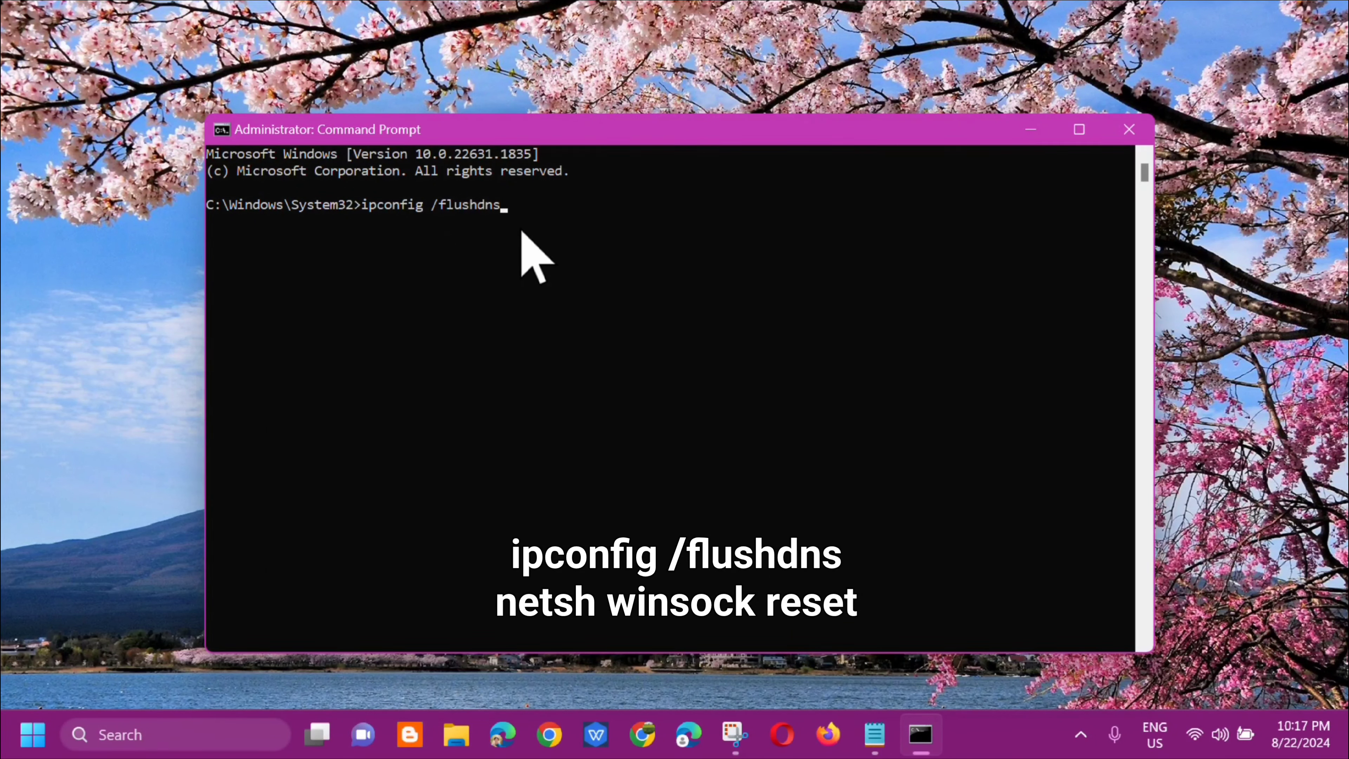
key("Return")
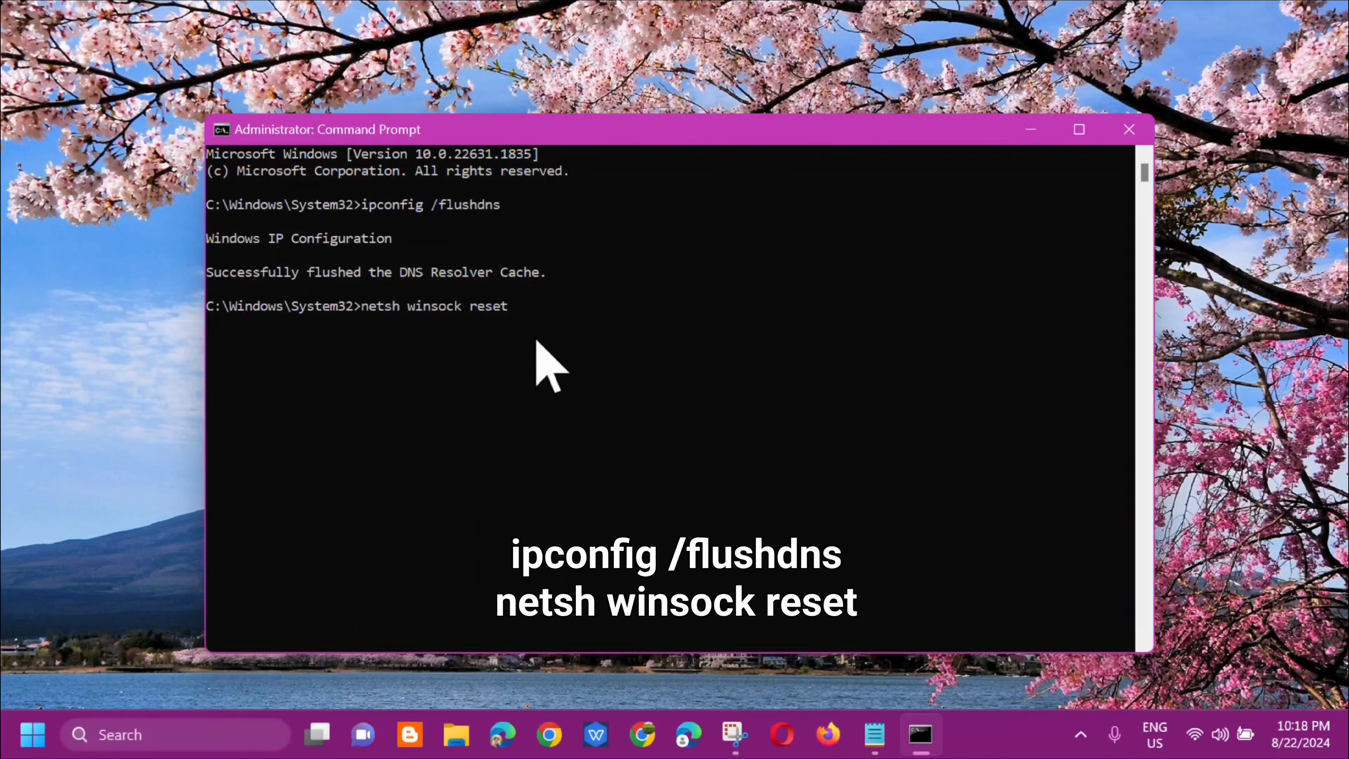
key("Return")
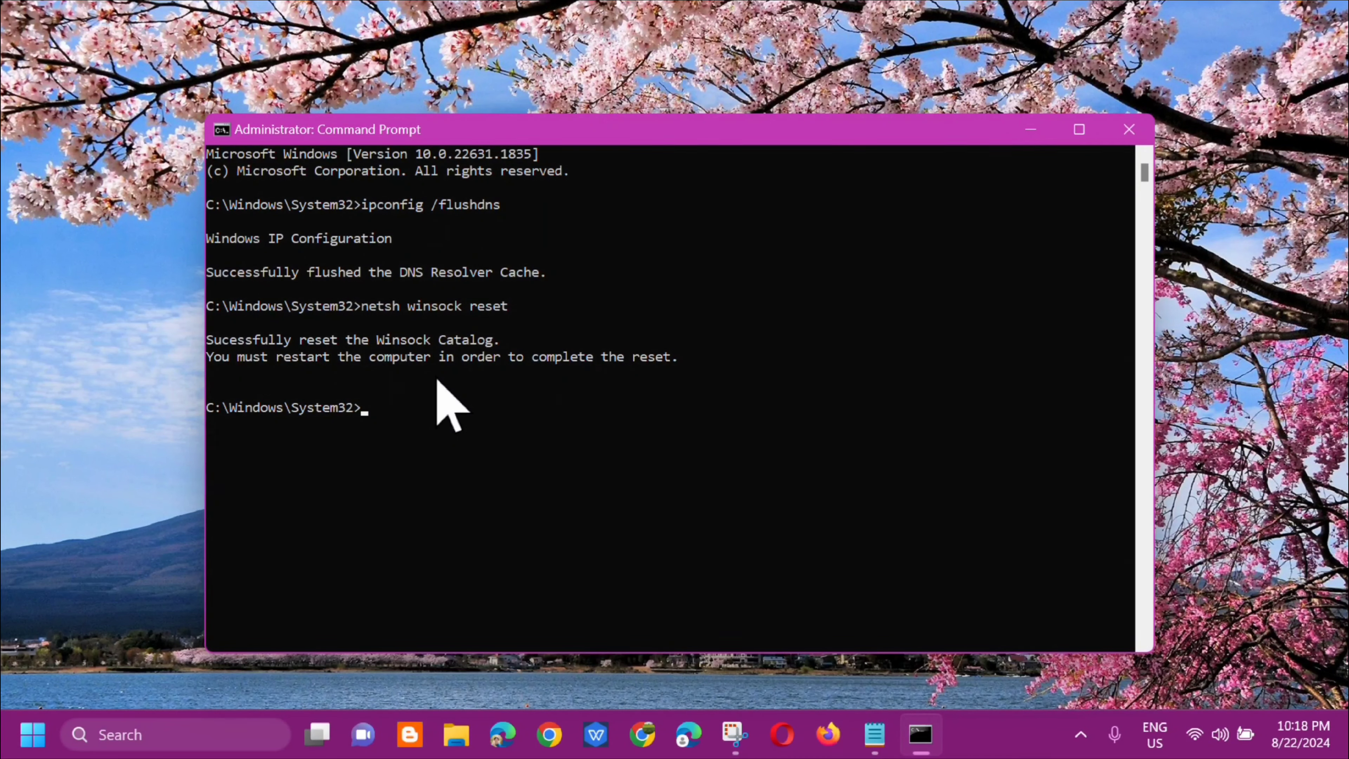
- Close the administrator Command Prompt, then open and dismiss the Start menu's power options
left_click(1130, 131)
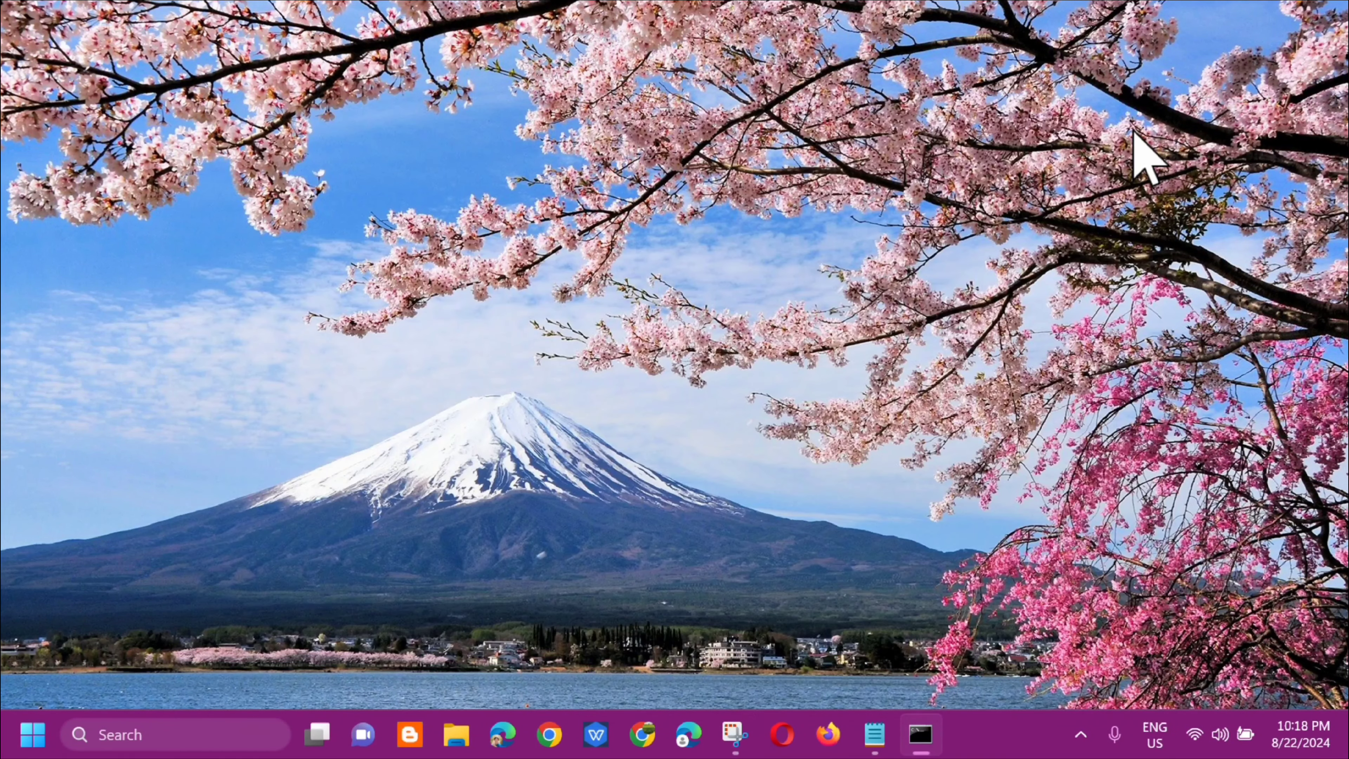
left_click(32, 737)
left_click(615, 662)
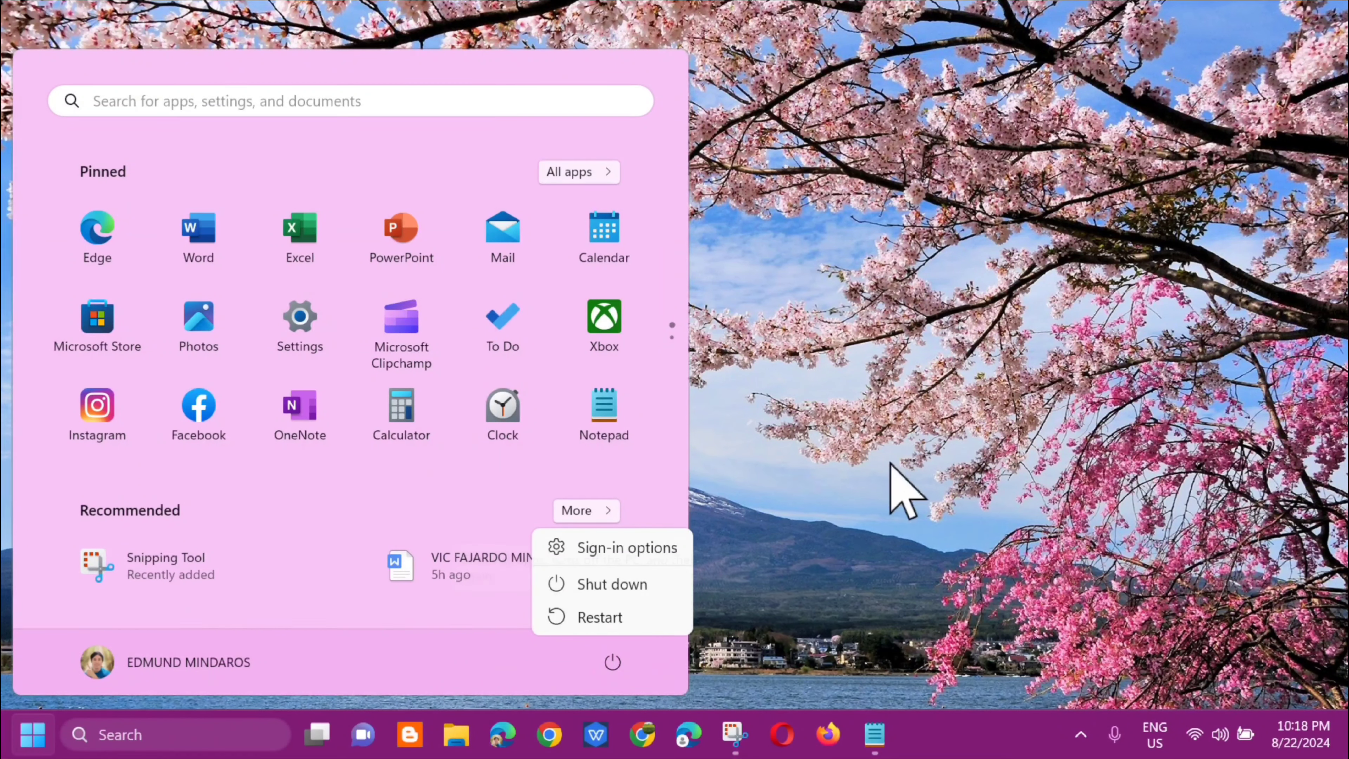
left_click(871, 420)
left_click(868, 413)
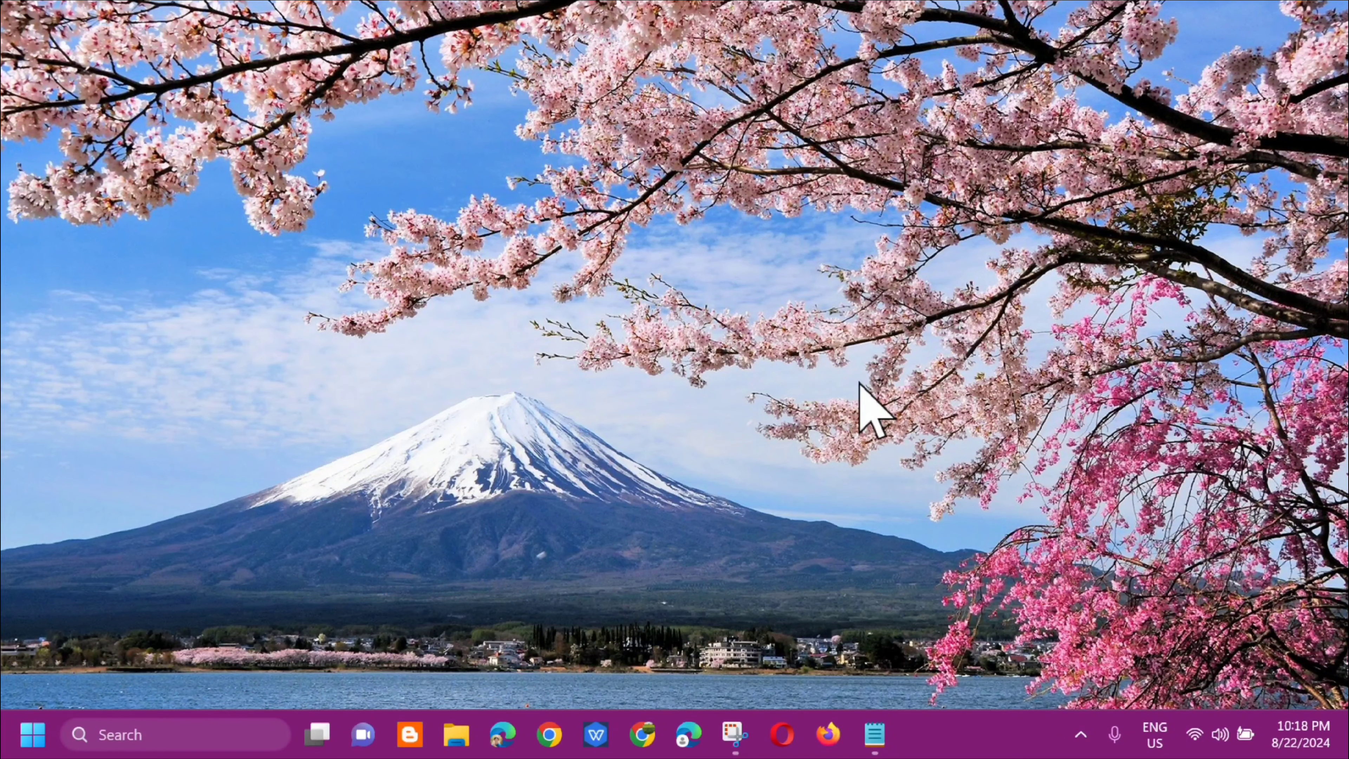